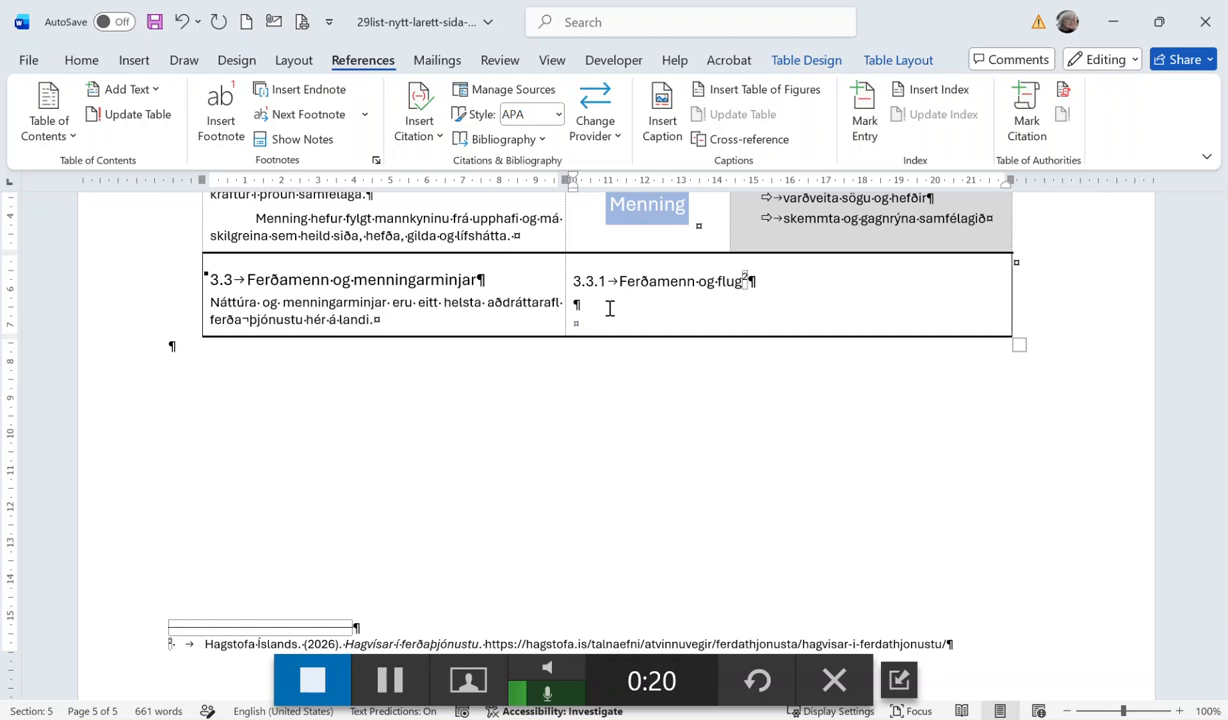
Switch to the Excel workbook and copy the whole line chart "Flughreyfingar um Keflavík 2020–2025".
{"action": "key", "text": "alt+Tab"}
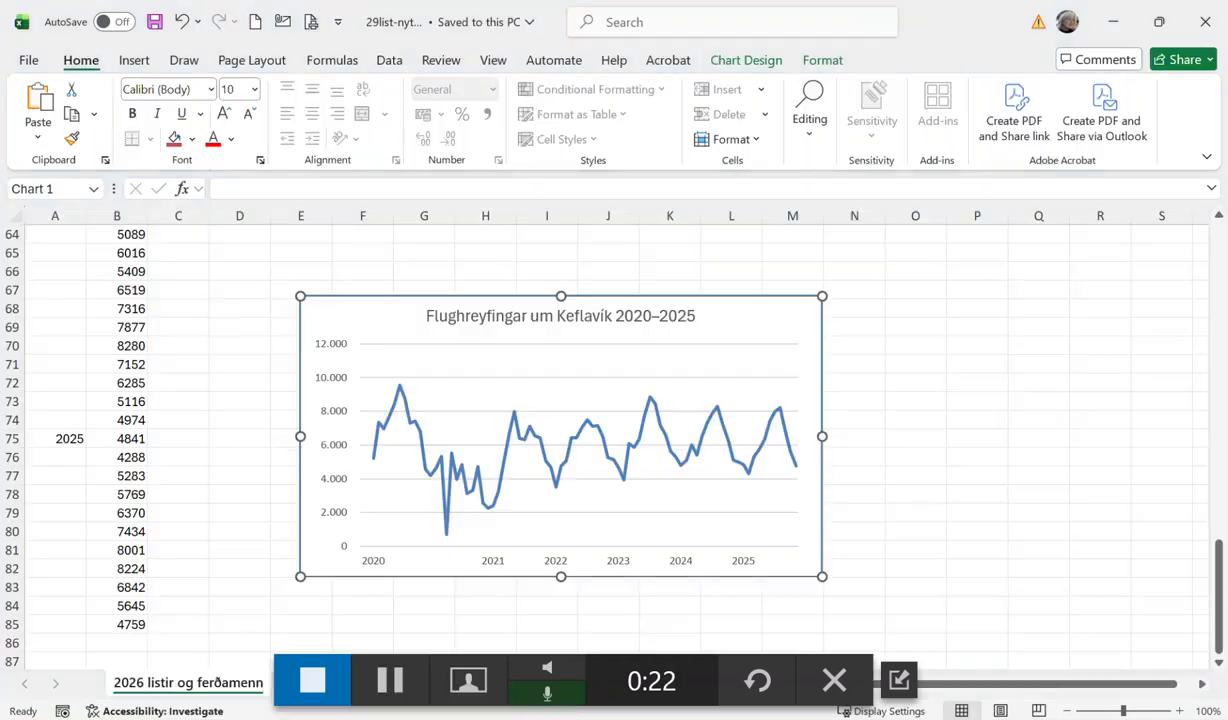
{"action": "left_click", "coordinate": [240, 345]}
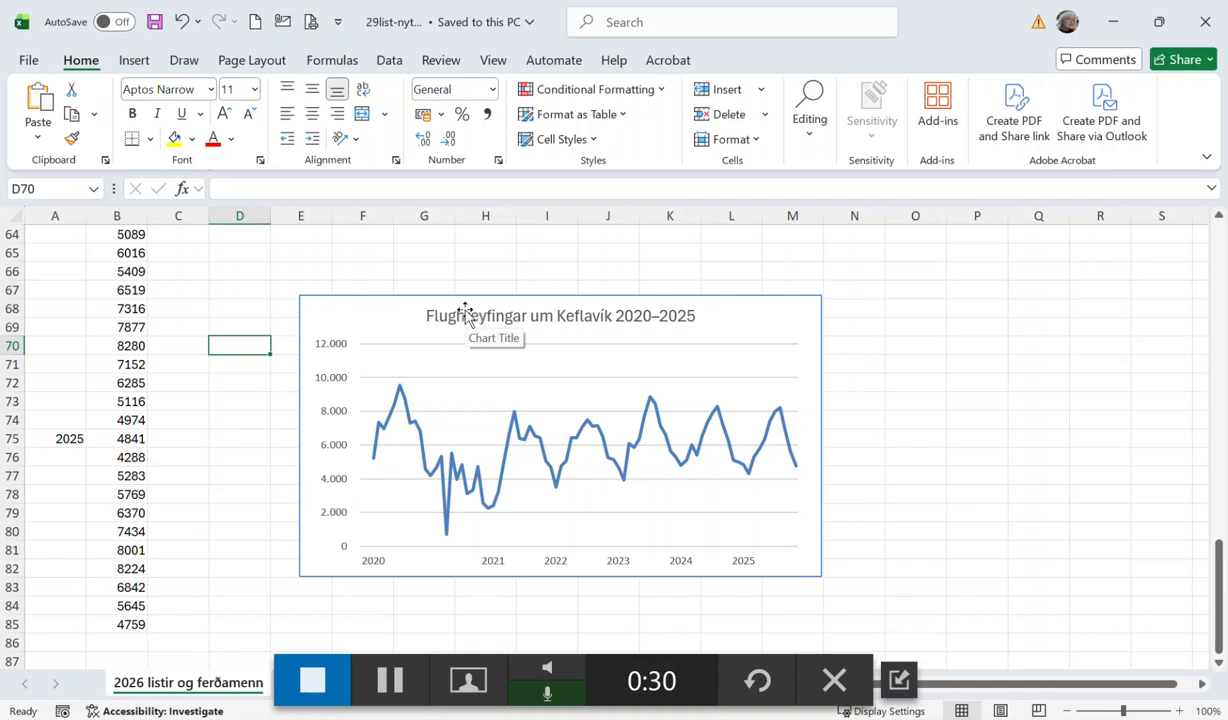
{"action": "left_click", "coordinate": [762, 325]}
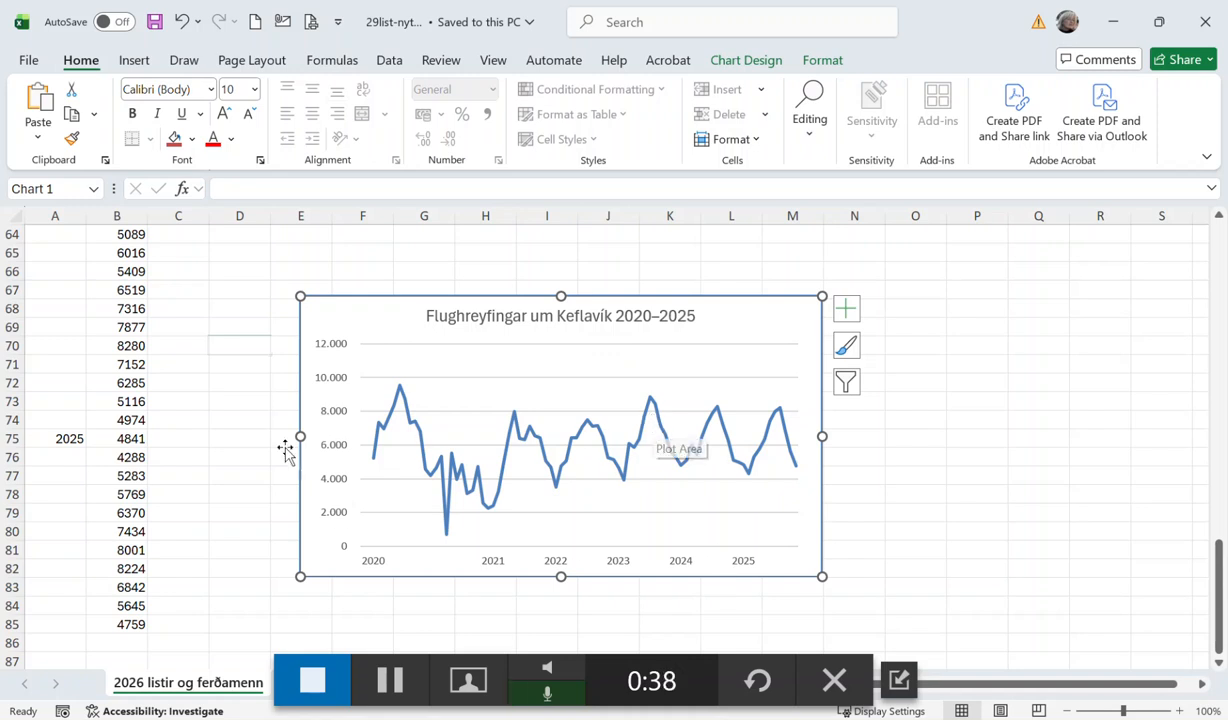
{"action": "left_click", "coordinate": [236, 349]}
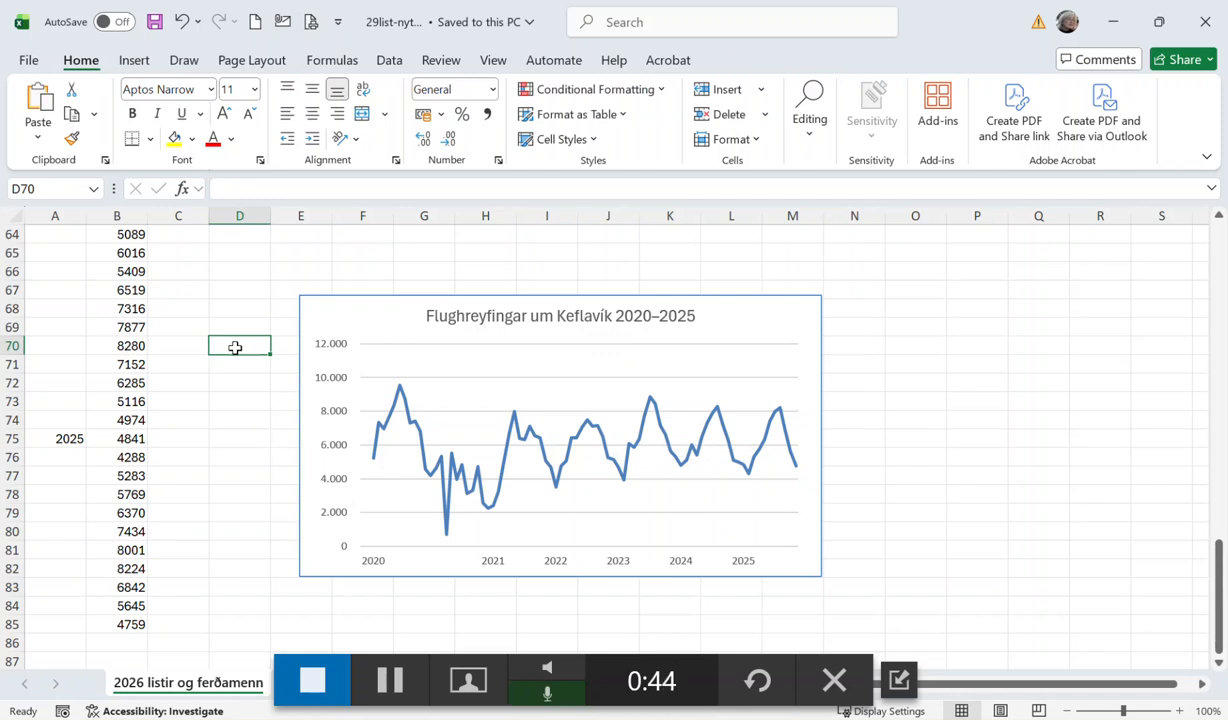
{"action": "left_click", "coordinate": [762, 321]}
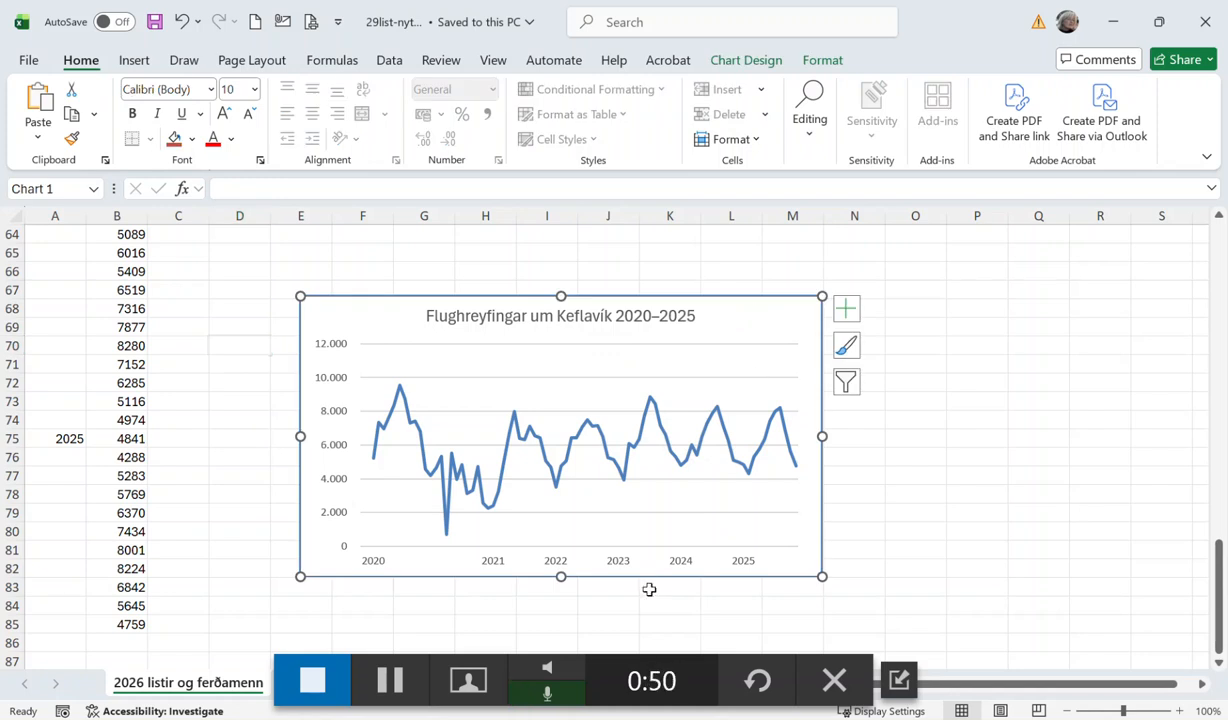
Return to the Word document and paste the copied chart below heading 3.3.1 as a linked Microsoft Excel Chart Object.
{"action": "left_click", "coordinate": [430, 671]}
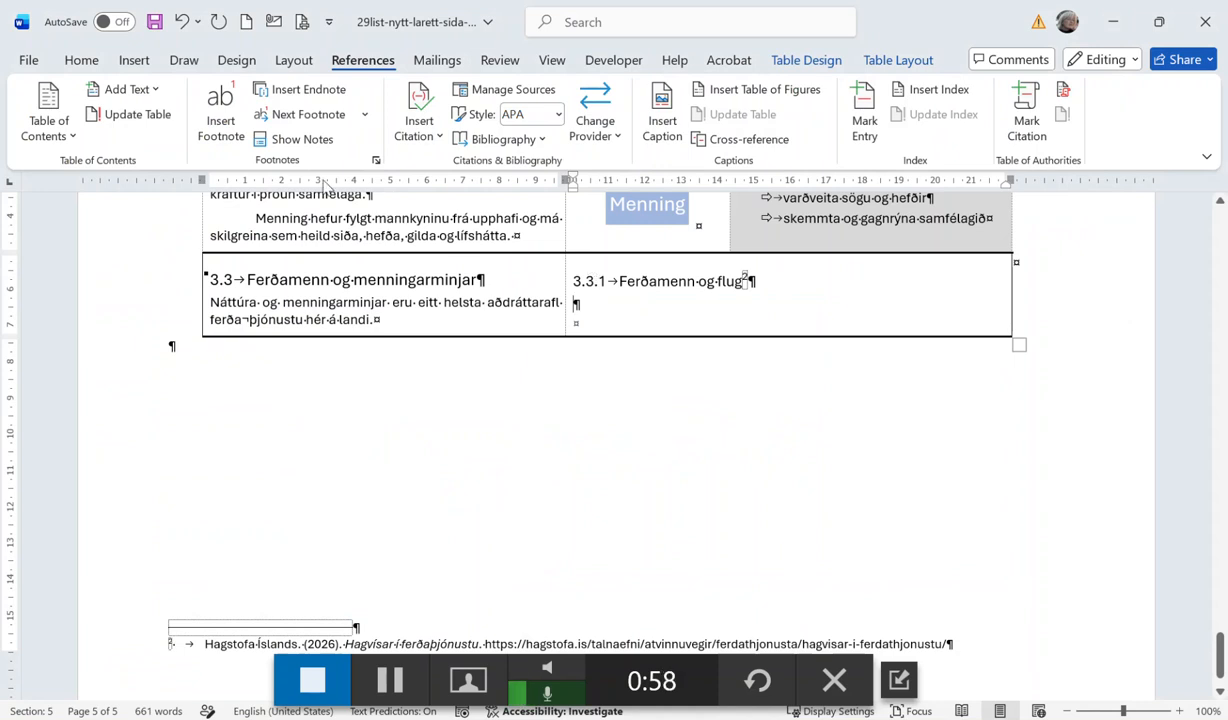
{"action": "left_click", "coordinate": [81, 62]}
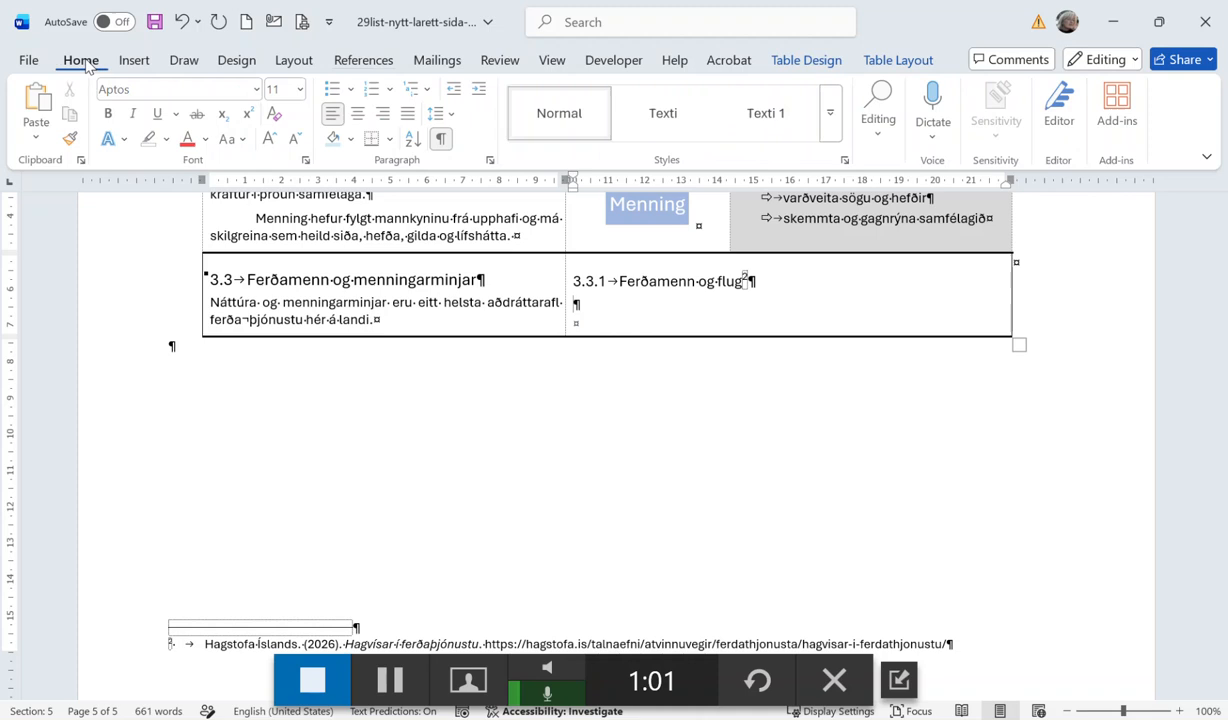
{"action": "left_click", "coordinate": [40, 140]}
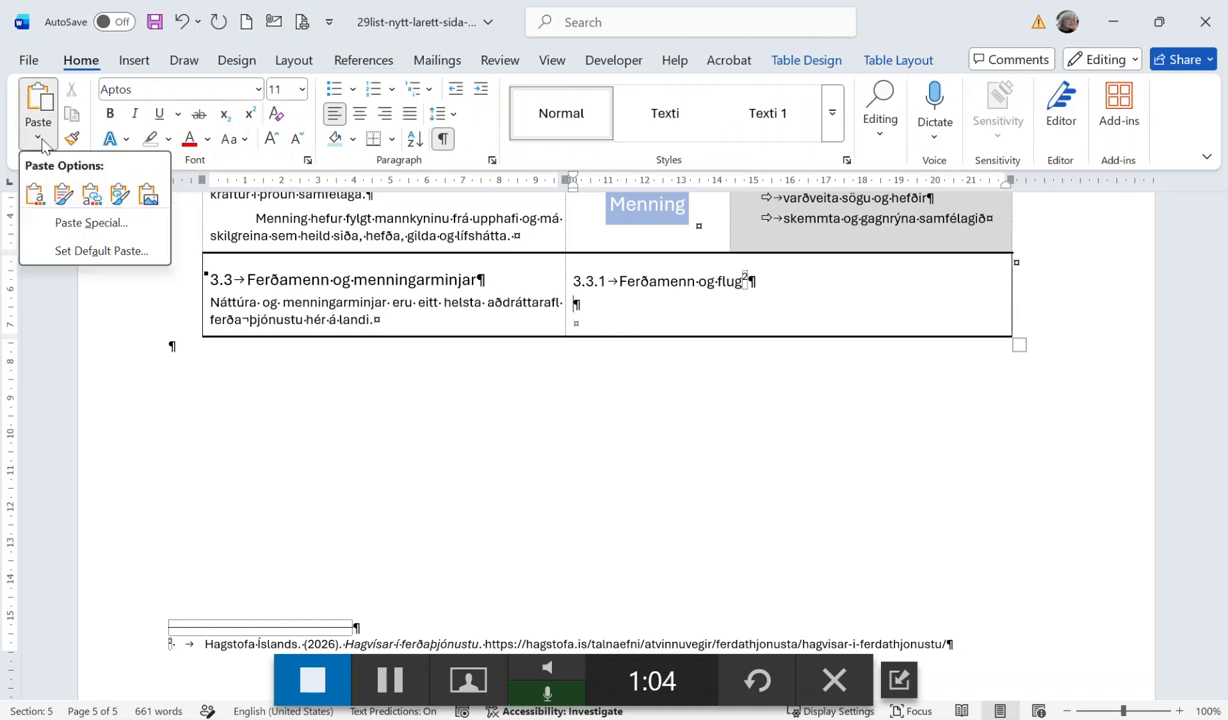
{"action": "left_click", "coordinate": [90, 223]}
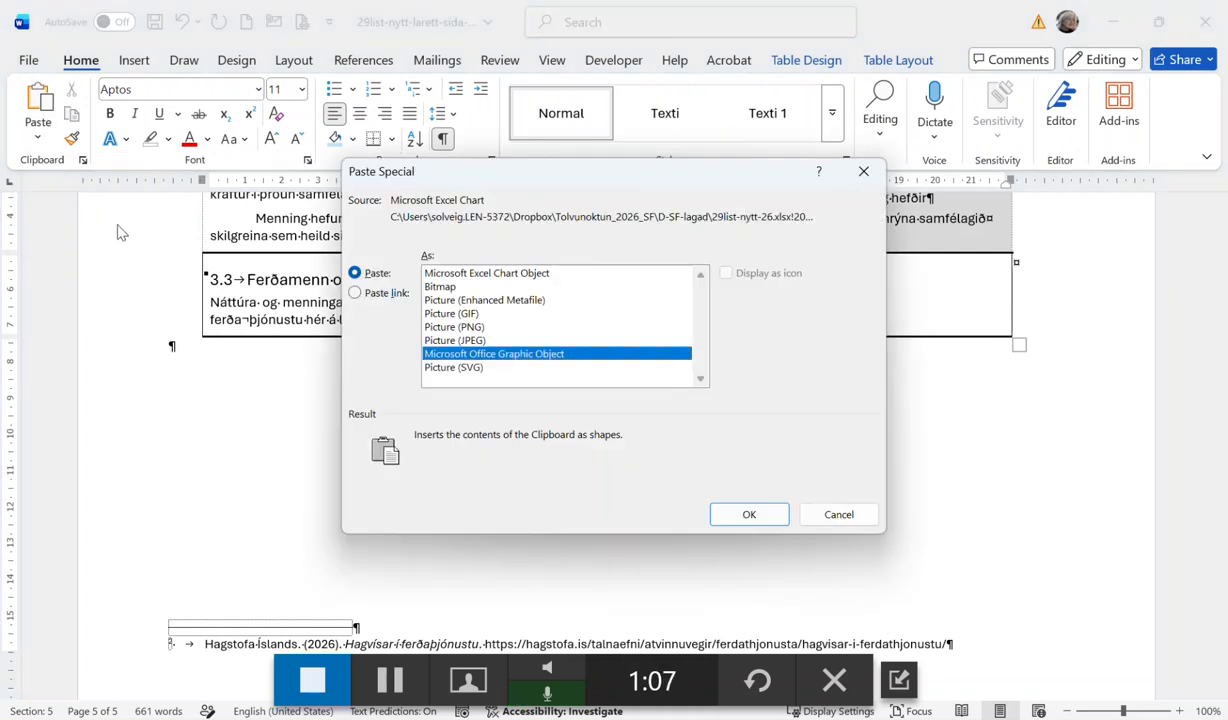
{"action": "left_click", "coordinate": [386, 293]}
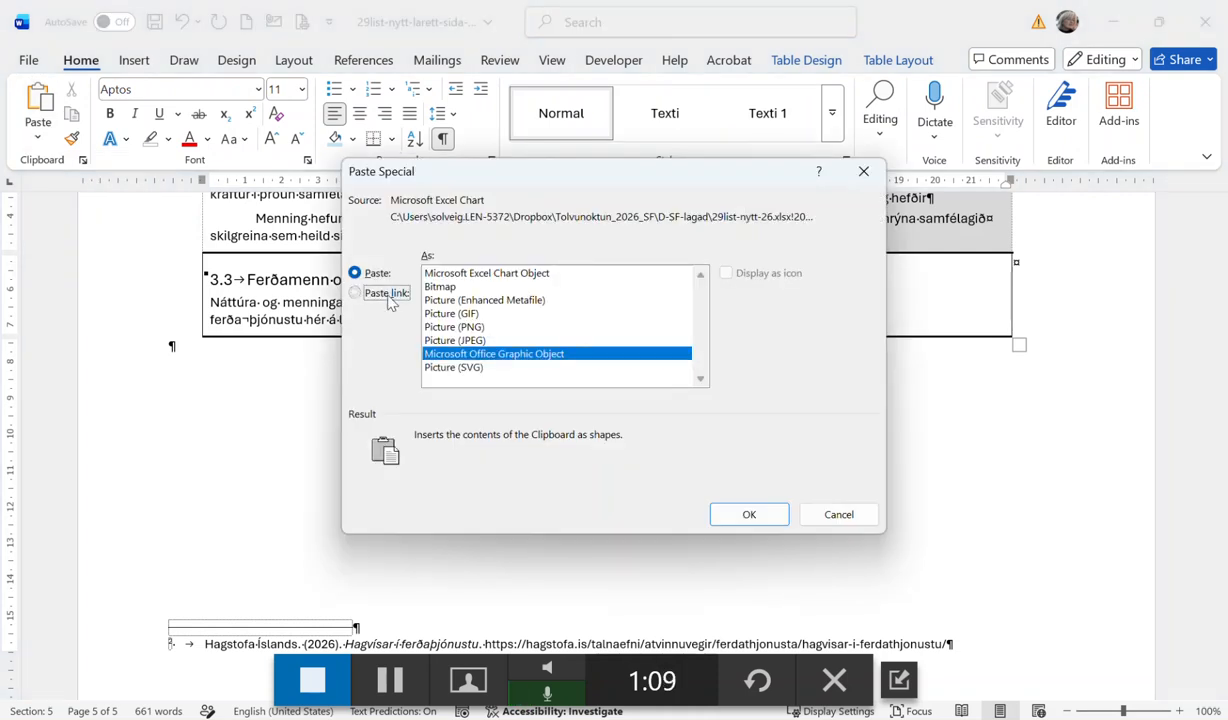
{"action": "left_click", "coordinate": [478, 276]}
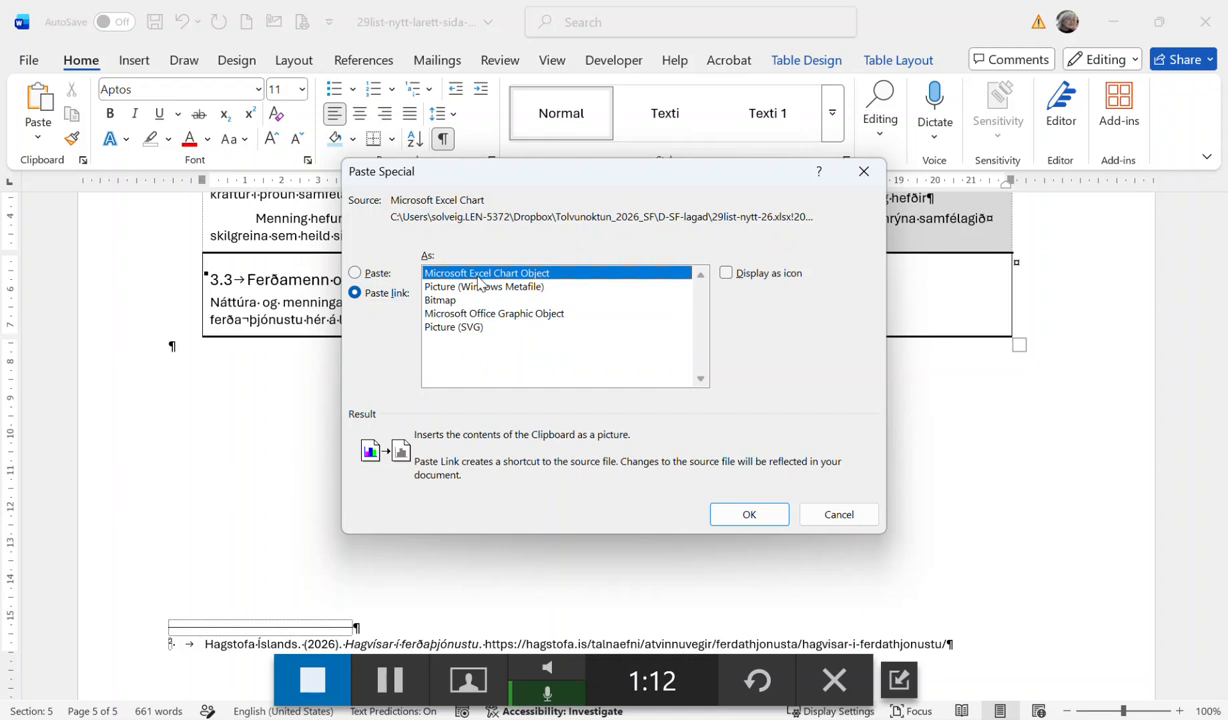
{"action": "left_click", "coordinate": [760, 522]}
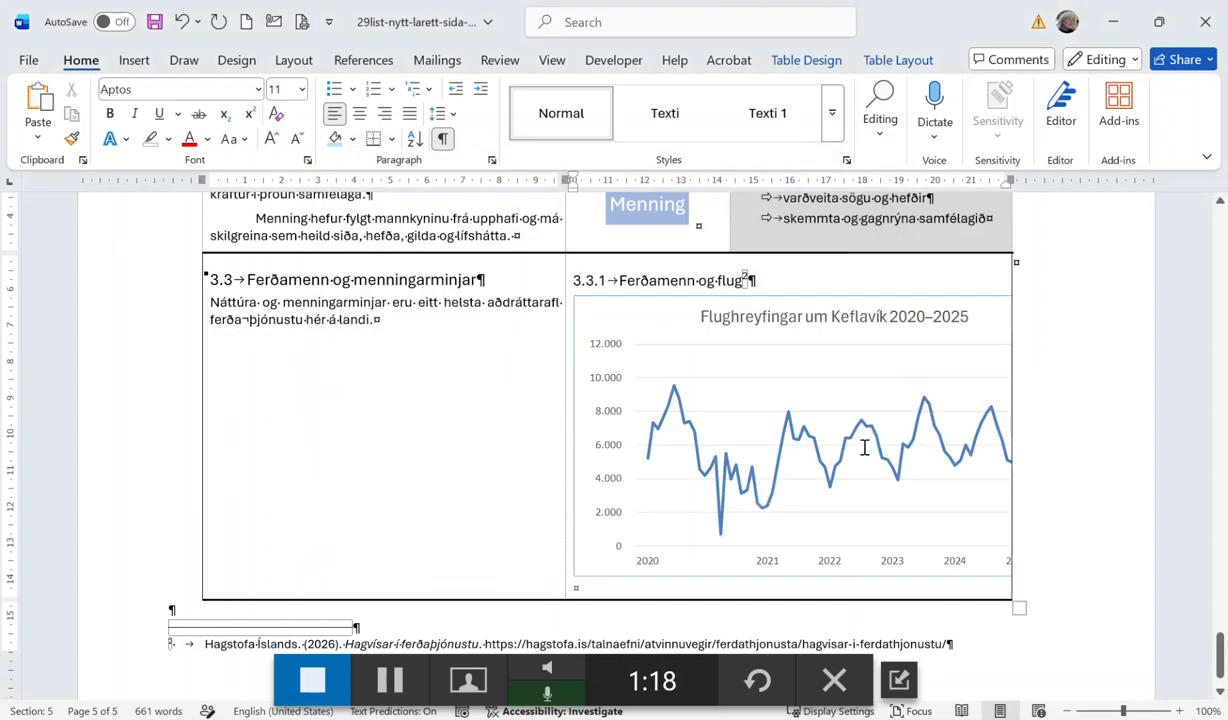
Shrink the pasted chart proportionally so that it fits within the table cell under heading 3.3.1.
{"action": "left_click", "coordinate": [808, 466]}
{"action": "left_click_drag", "start_coordinate": [576, 573], "coordinate": [716, 486]}
{"action": "left_click_drag", "start_coordinate": [578, 497], "coordinate": [617, 473]}
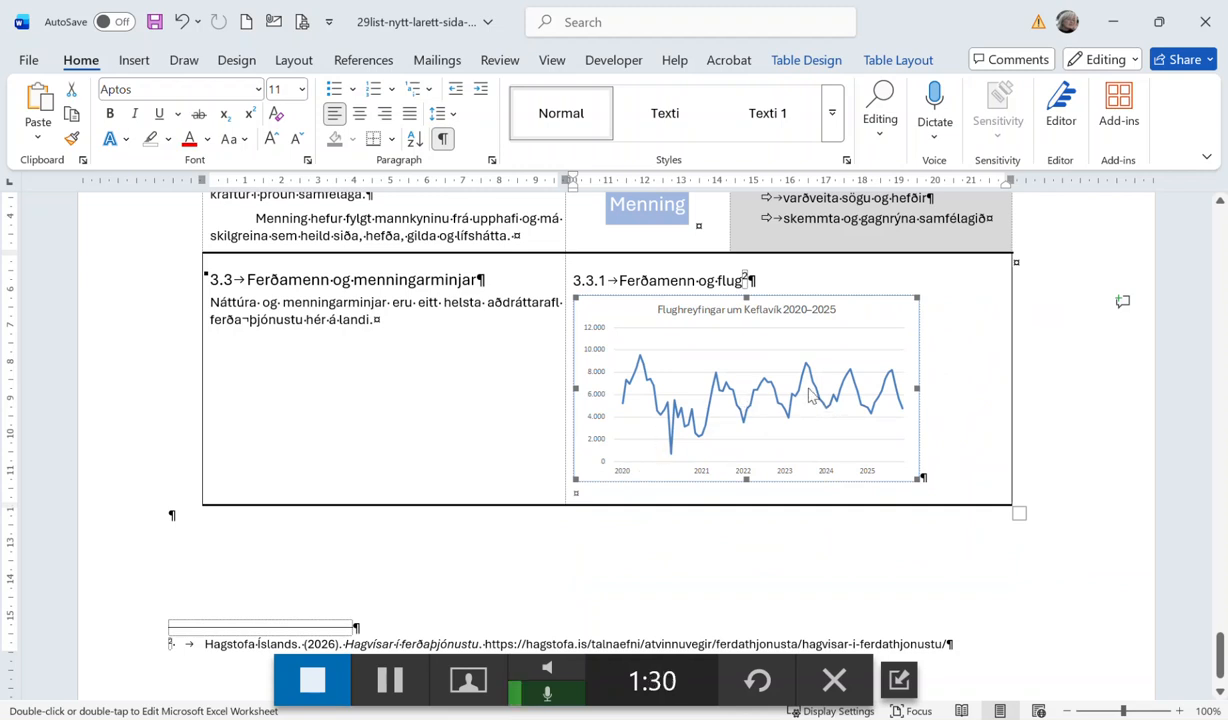
{"action": "right_click", "coordinate": [752, 368]}
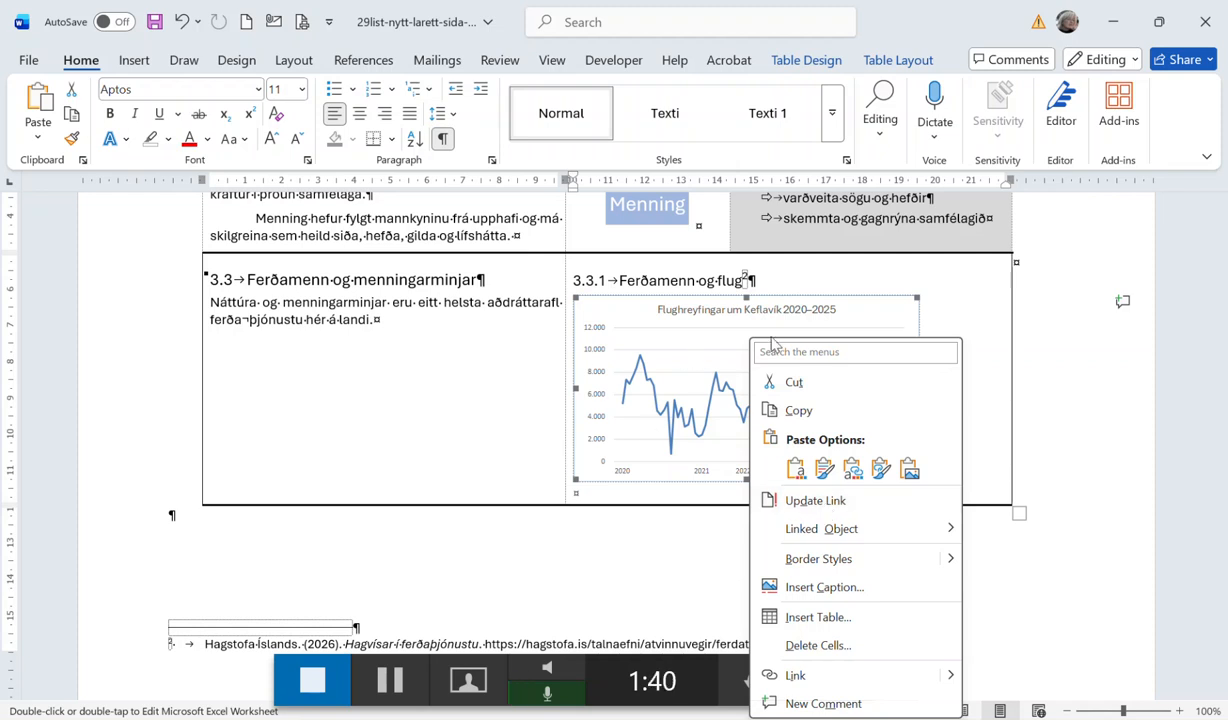
{"action": "left_click", "coordinate": [646, 330]}
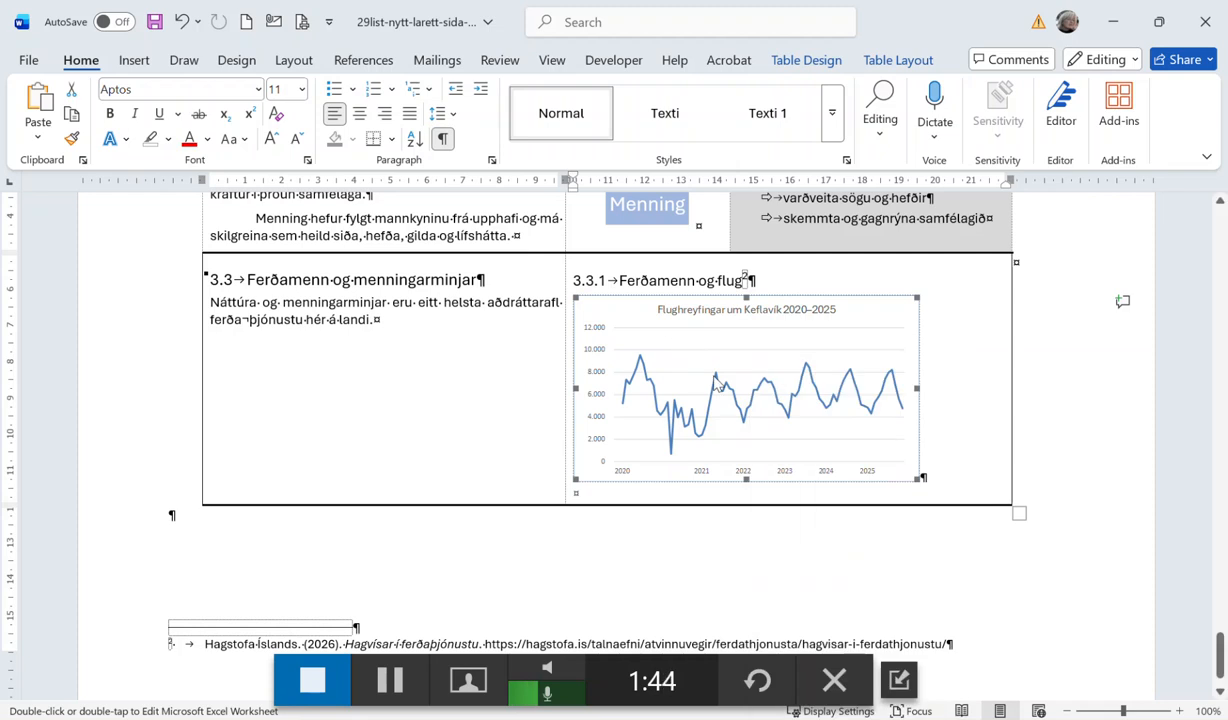
{"action": "right_click", "coordinate": [798, 342]}
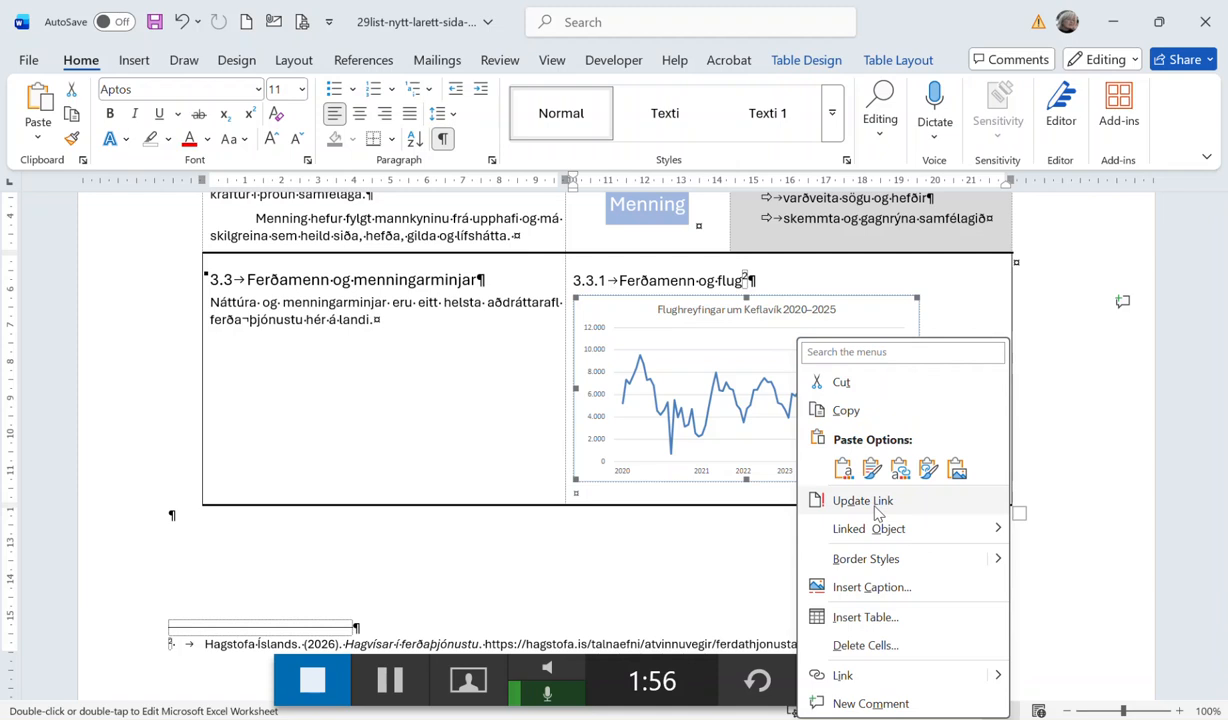
{"action": "left_click", "coordinate": [645, 360]}
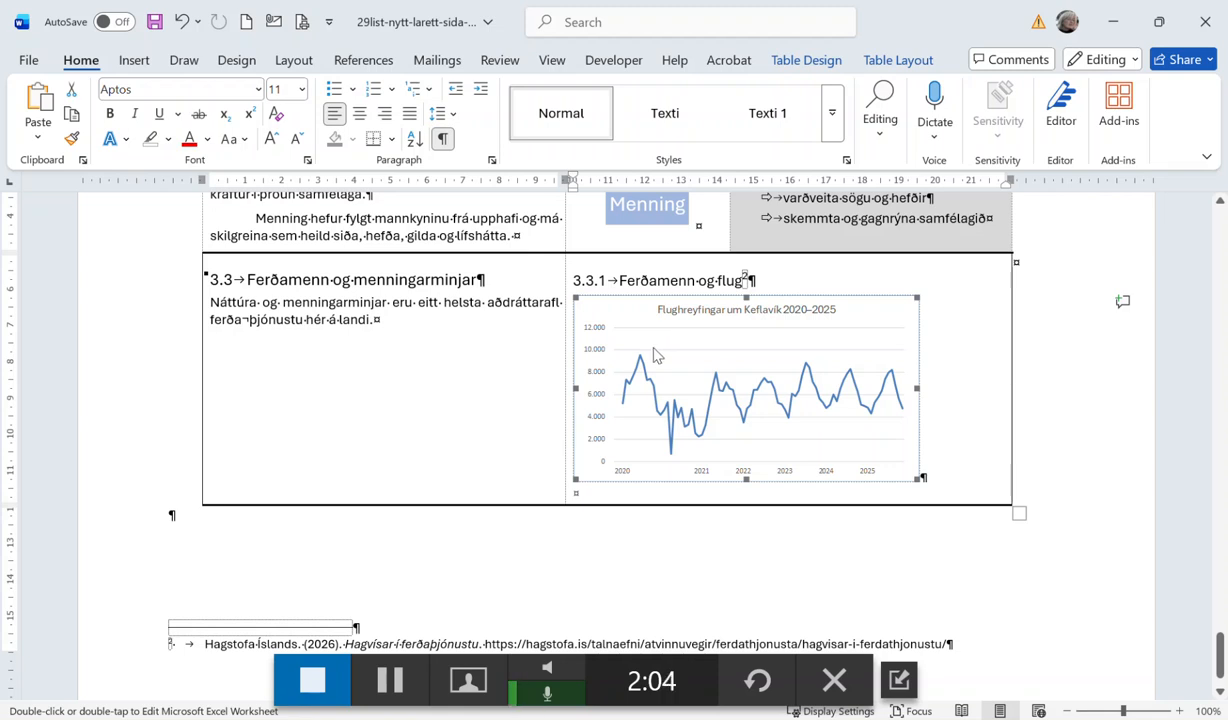
Start a caption for the selected chart and create a new caption label named Myndrit.
{"action": "key", "text": "alt+s"}
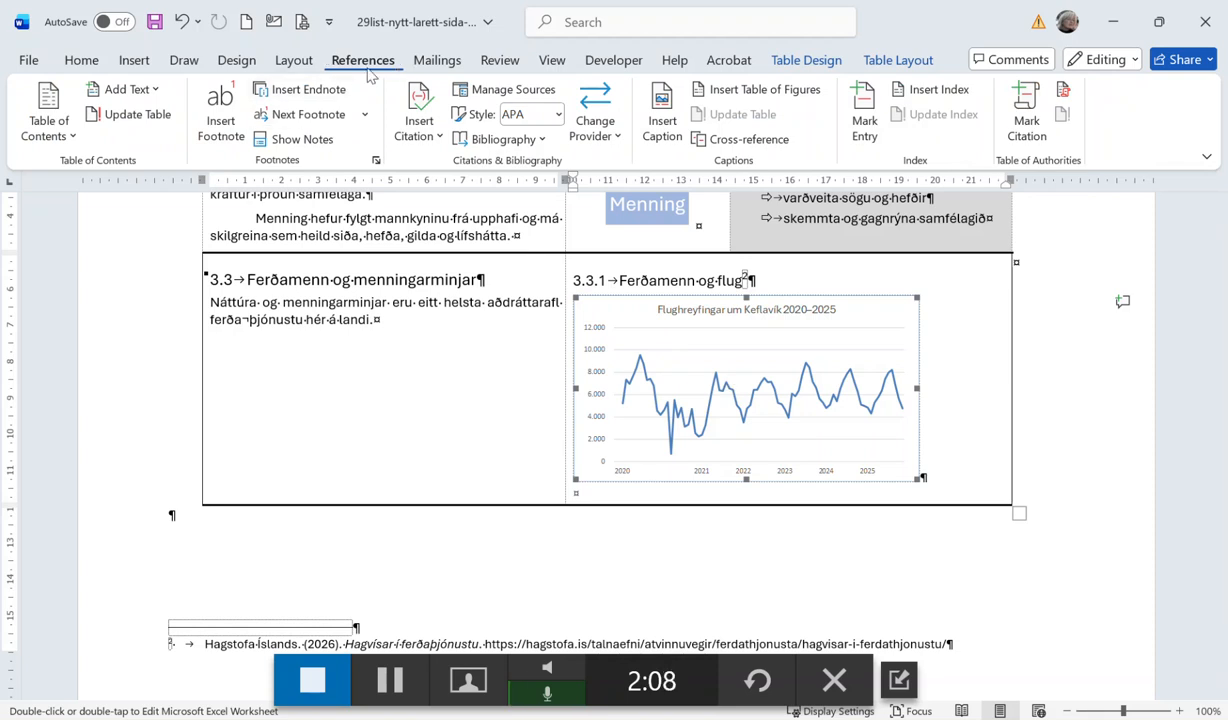
{"action": "left_click", "coordinate": [663, 120]}
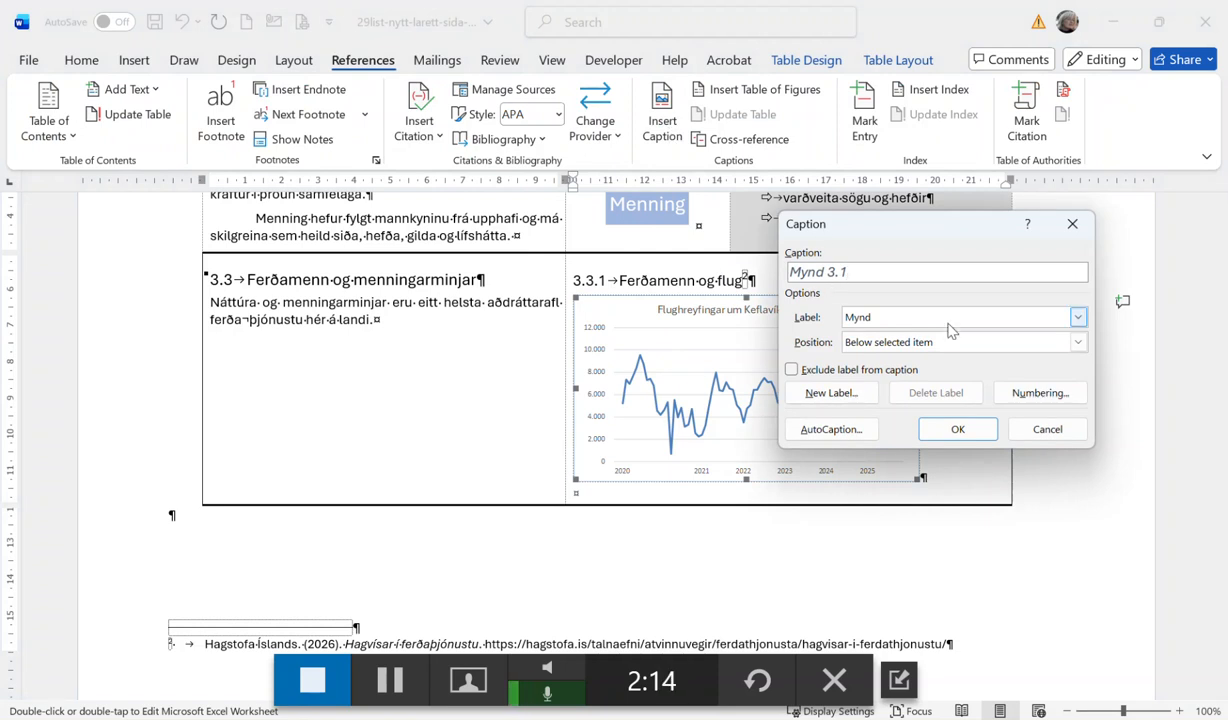
{"action": "left_click", "coordinate": [1078, 317]}
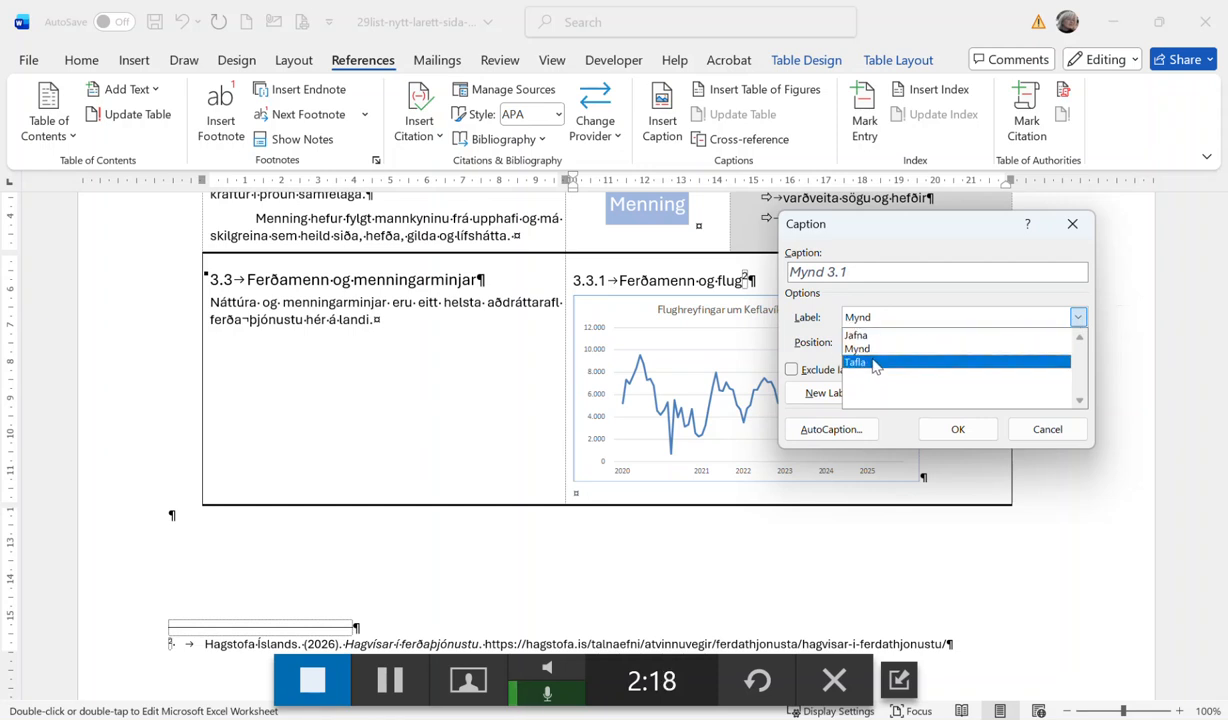
{"action": "left_click", "coordinate": [818, 401]}
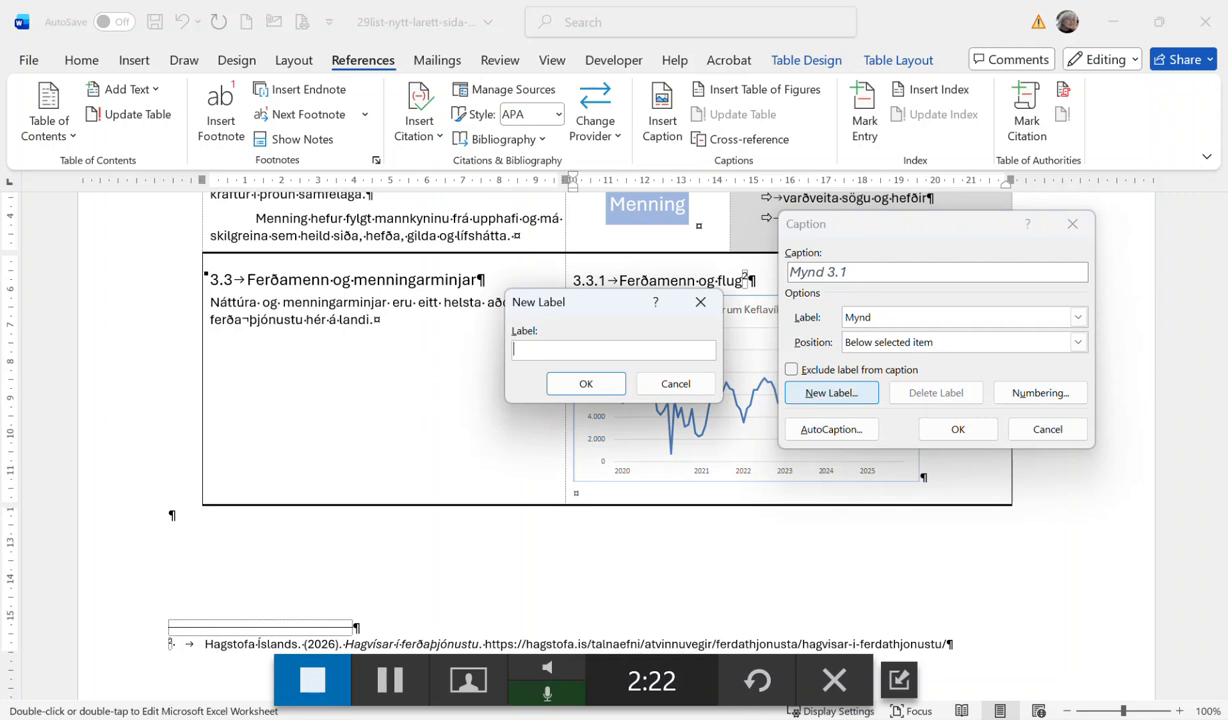
{"action": "type", "text": "Myndrit"}
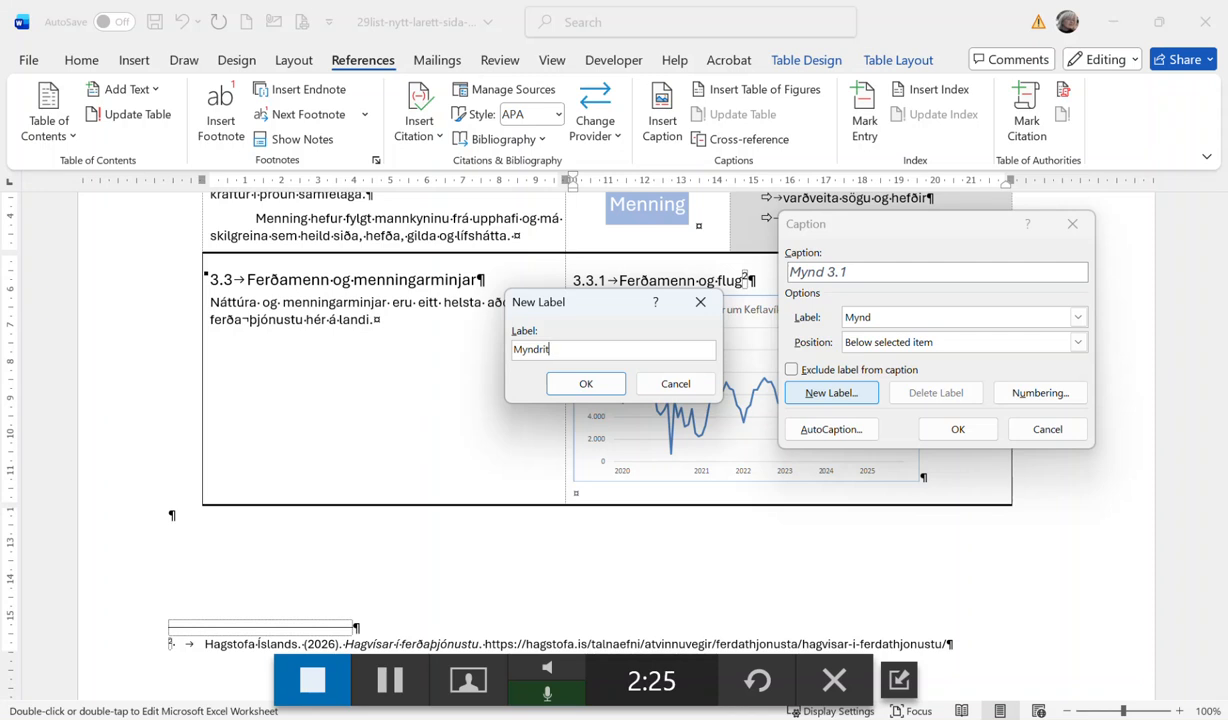
{"action": "left_click", "coordinate": [589, 385]}
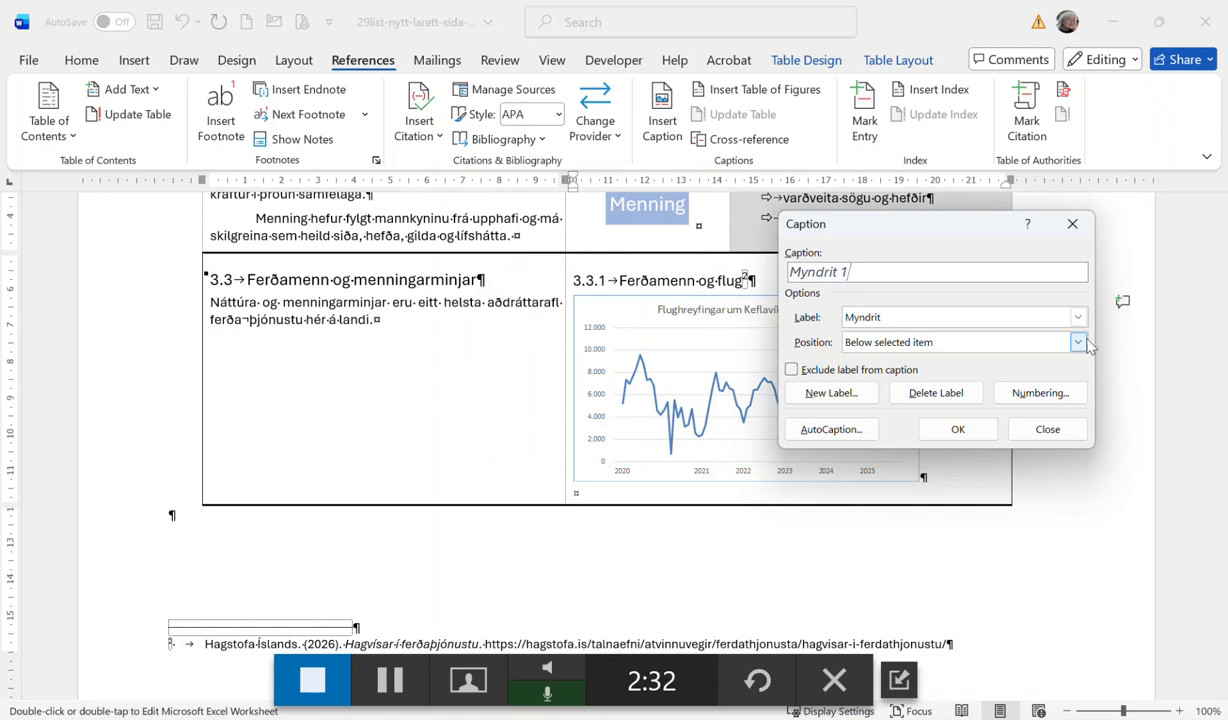
Set the Myndrit caption numbering to include the chapter number from Heading 1, with a period as separator.
{"action": "left_click", "coordinate": [1034, 395]}
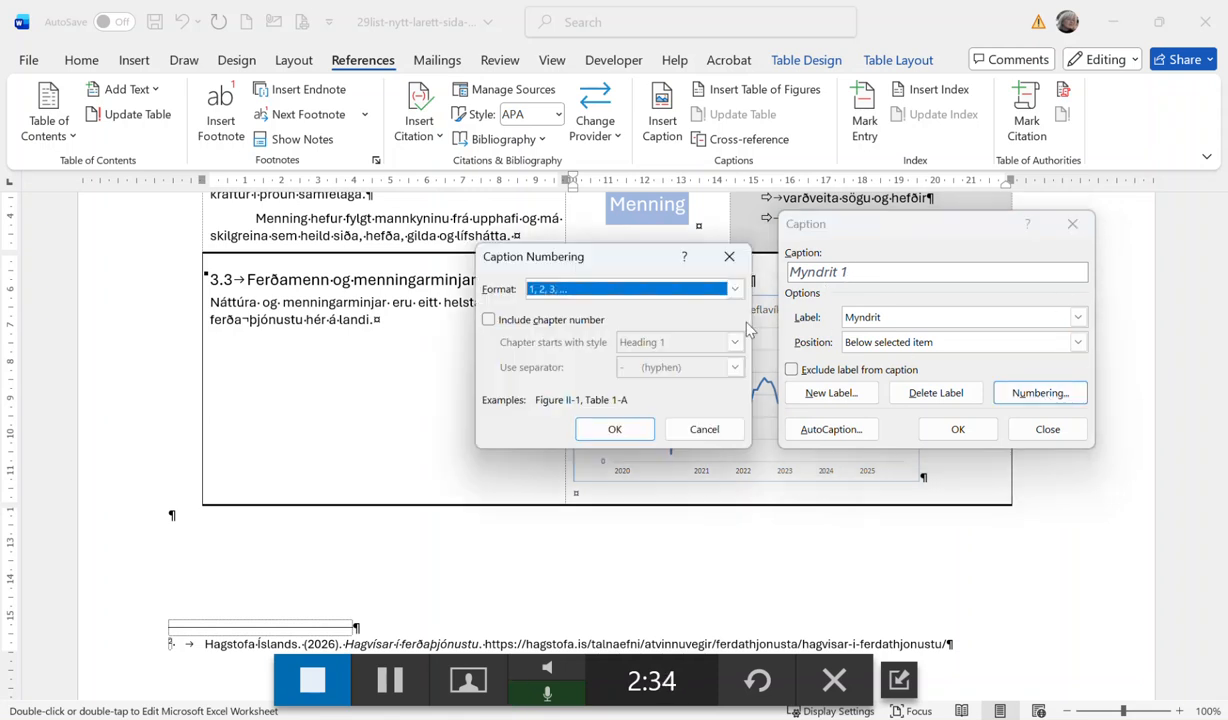
{"action": "left_click", "coordinate": [555, 322]}
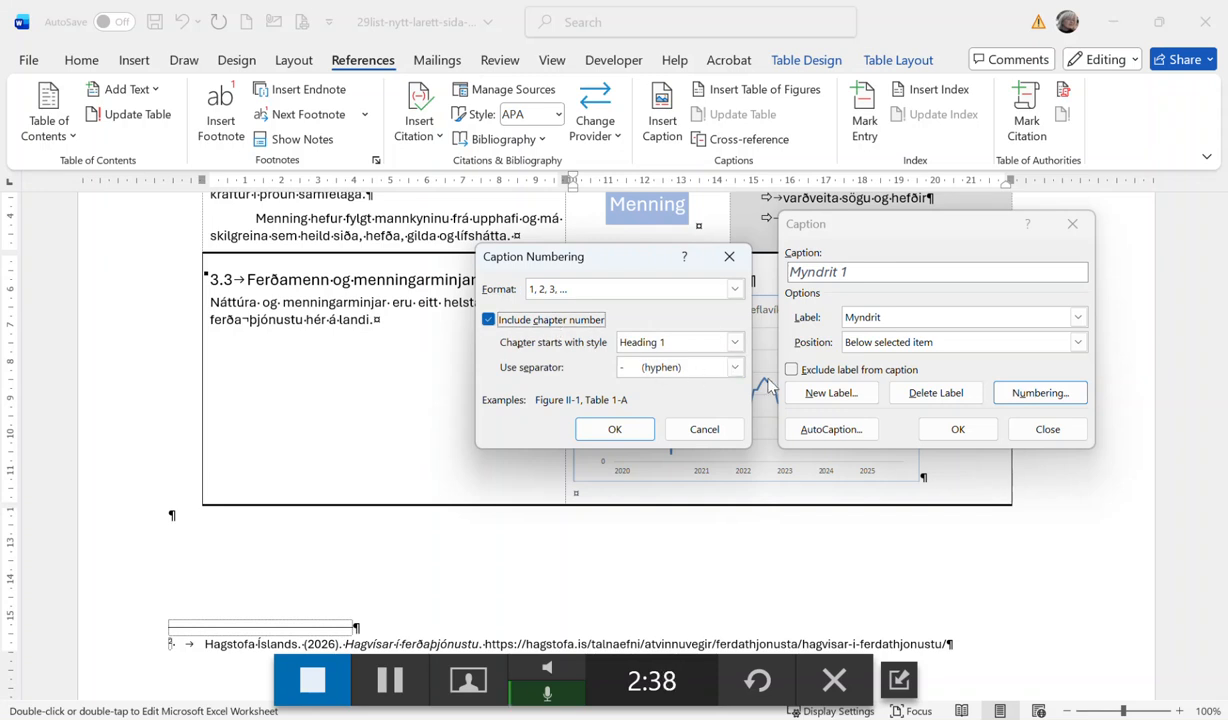
{"action": "left_click", "coordinate": [735, 368]}
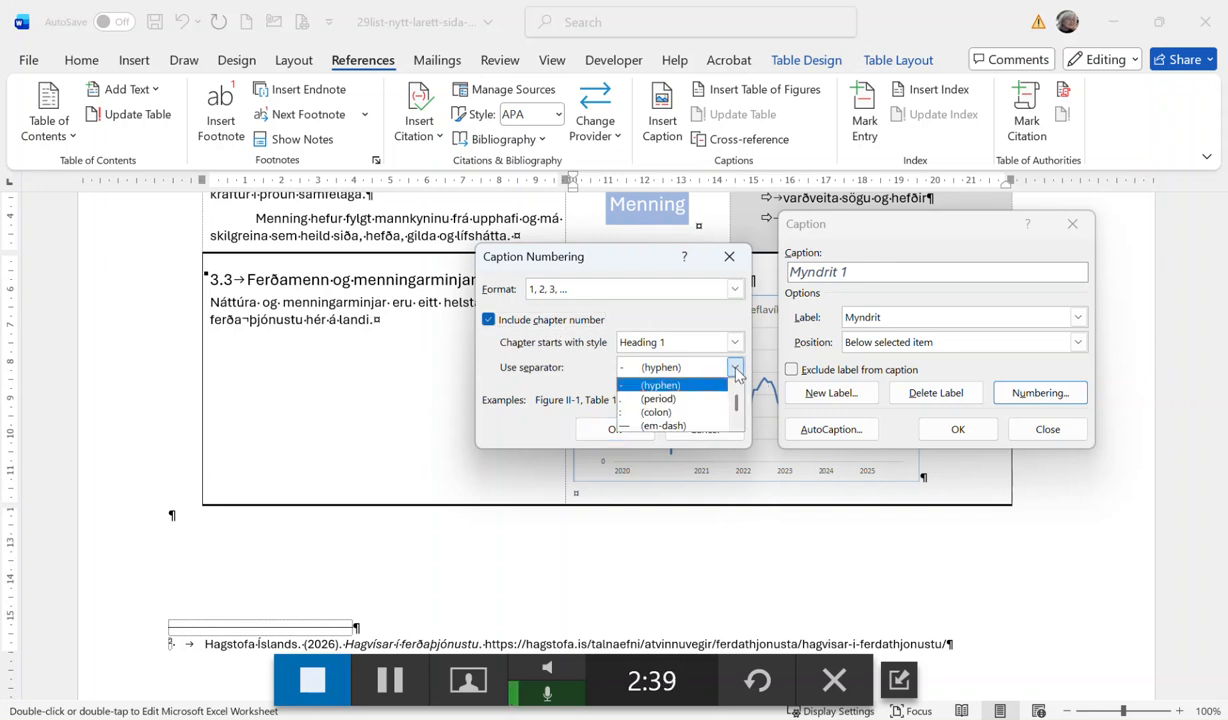
{"action": "left_click", "coordinate": [679, 399]}
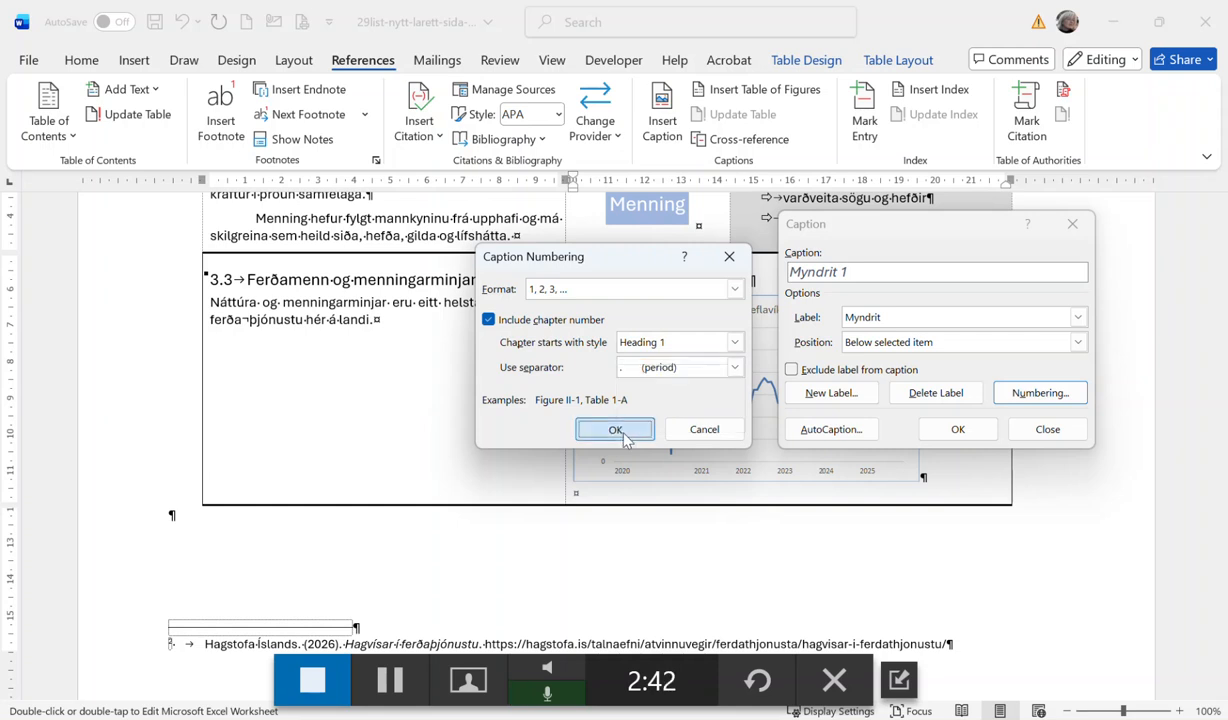
{"action": "left_click", "coordinate": [615, 429]}
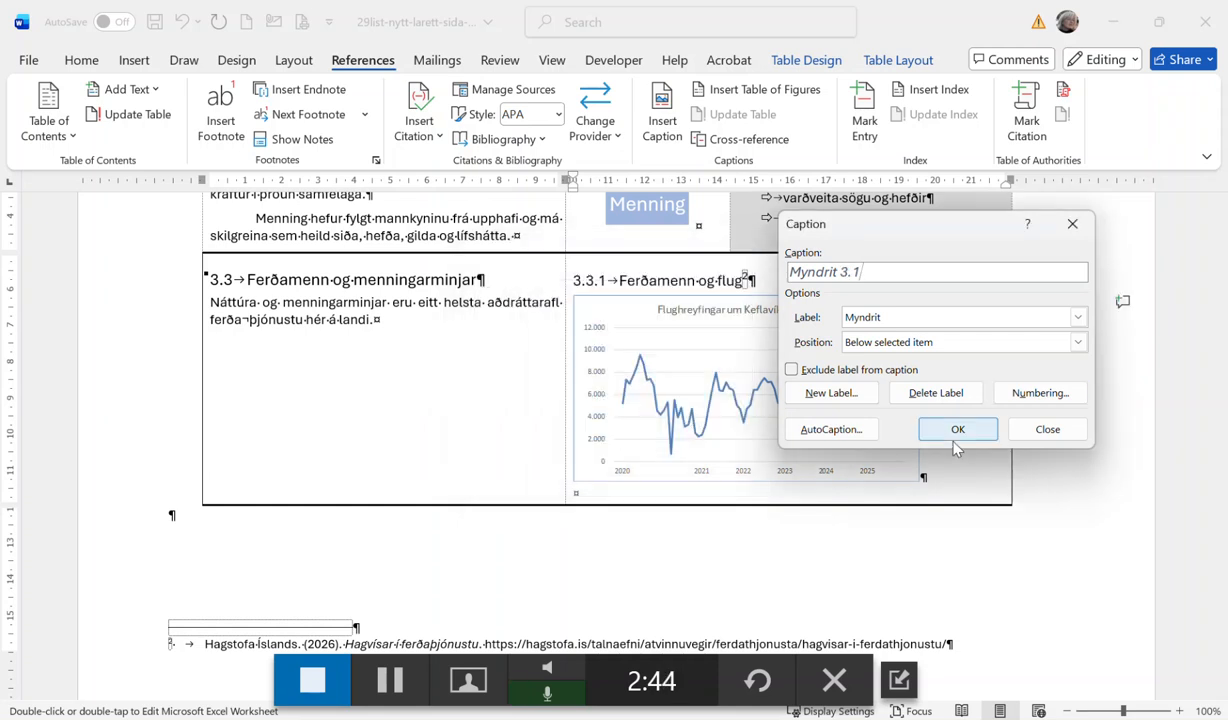
Insert the caption above the chart and add the text ": Flughreyfingar" after its number.
{"action": "left_click", "coordinate": [1079, 343]}
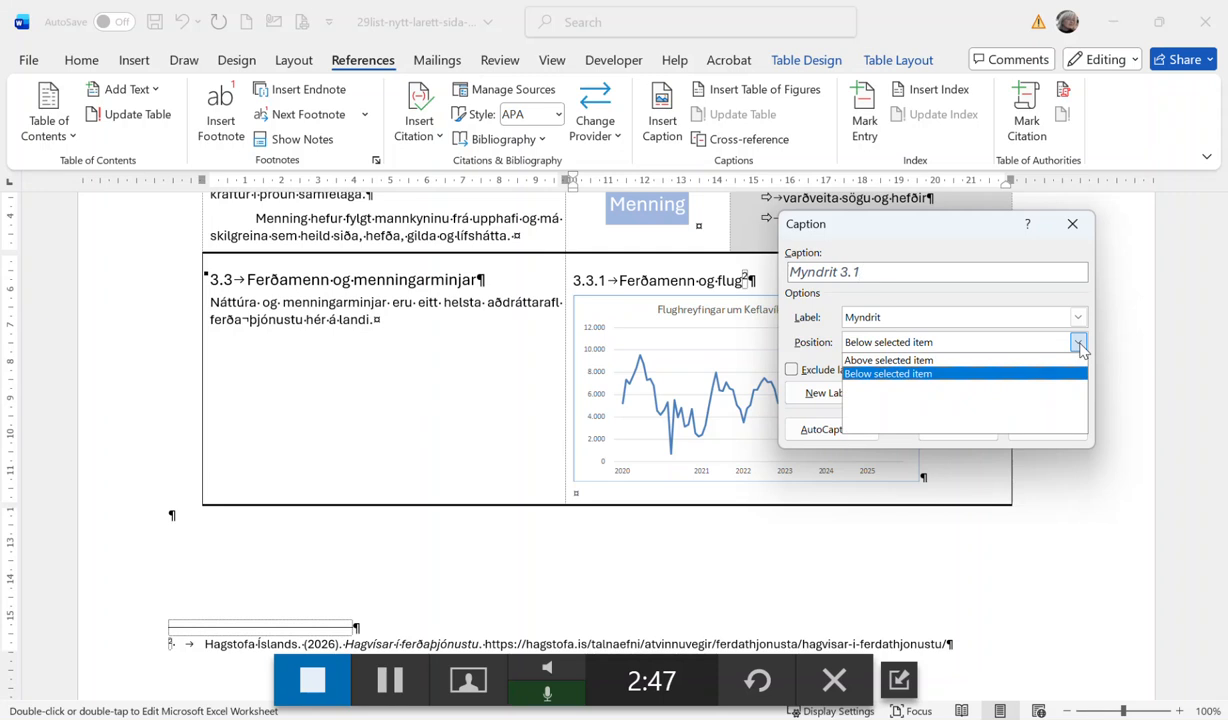
{"action": "left_click", "coordinate": [912, 360]}
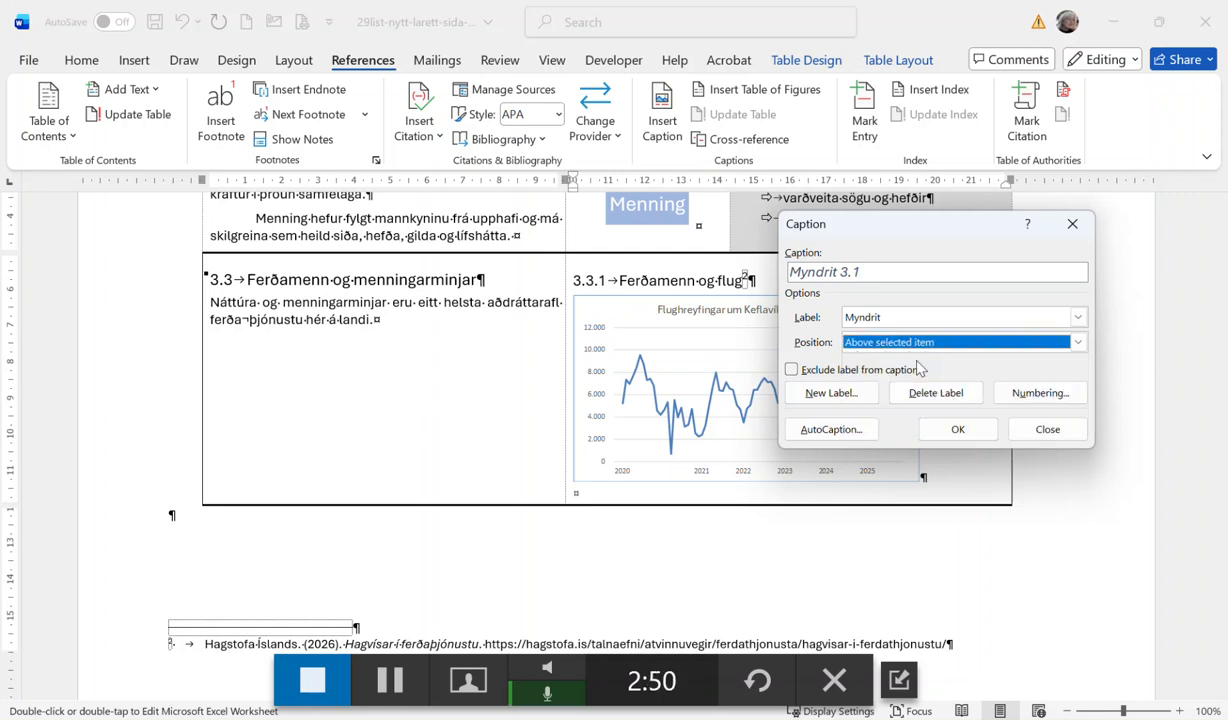
{"action": "left_click", "coordinate": [957, 430]}
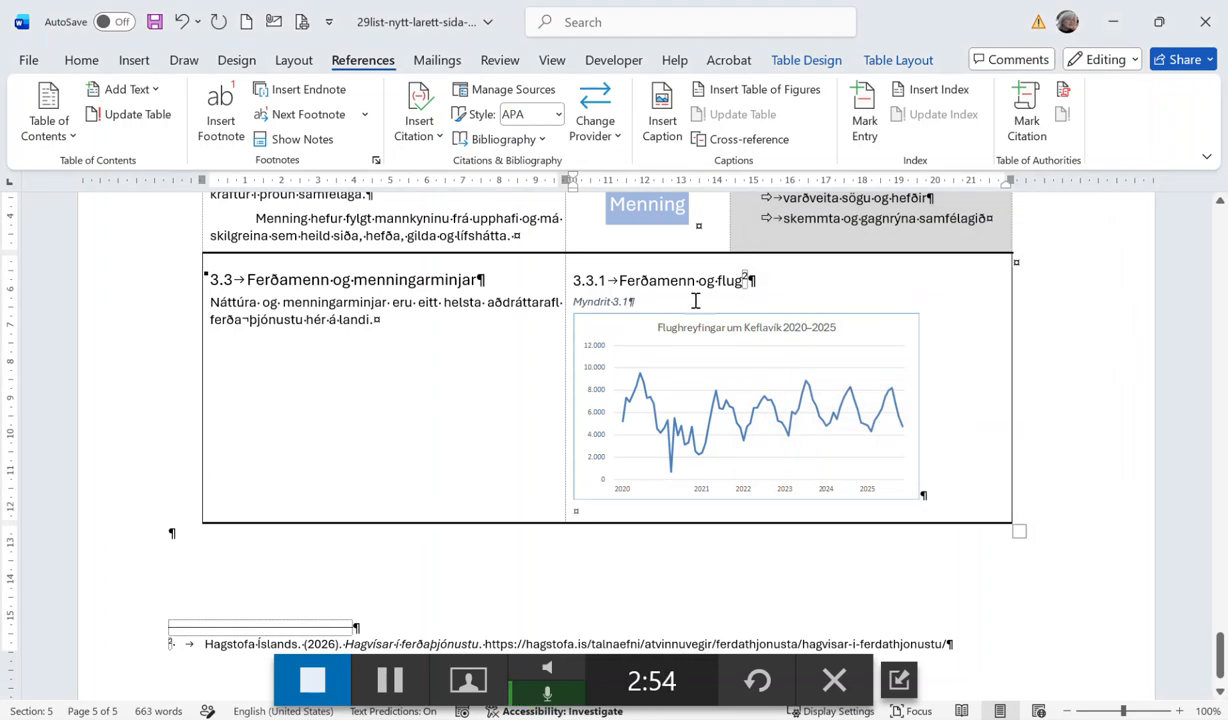
{"action": "type", "text": ": Flughreyfingar"}
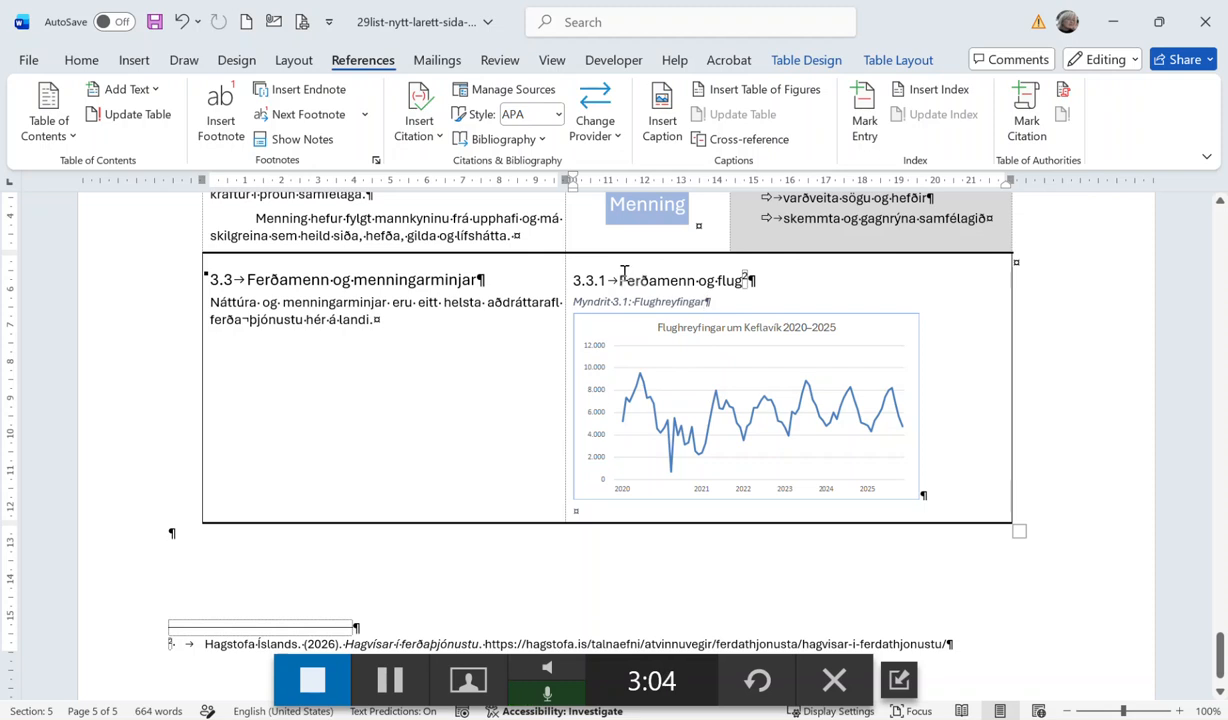
Increase the indent of both the caption and the chart by one level under heading 3.3.1.
{"action": "left_click", "coordinate": [83, 62]}
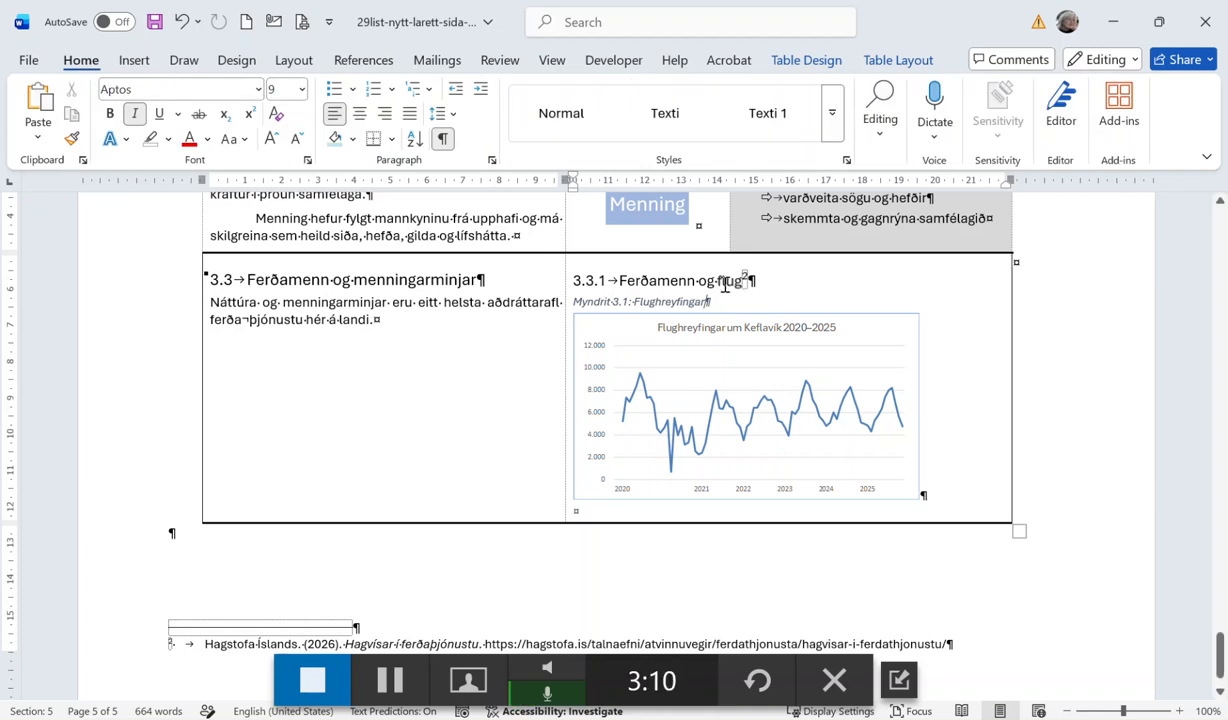
{"action": "left_click", "coordinate": [481, 90]}
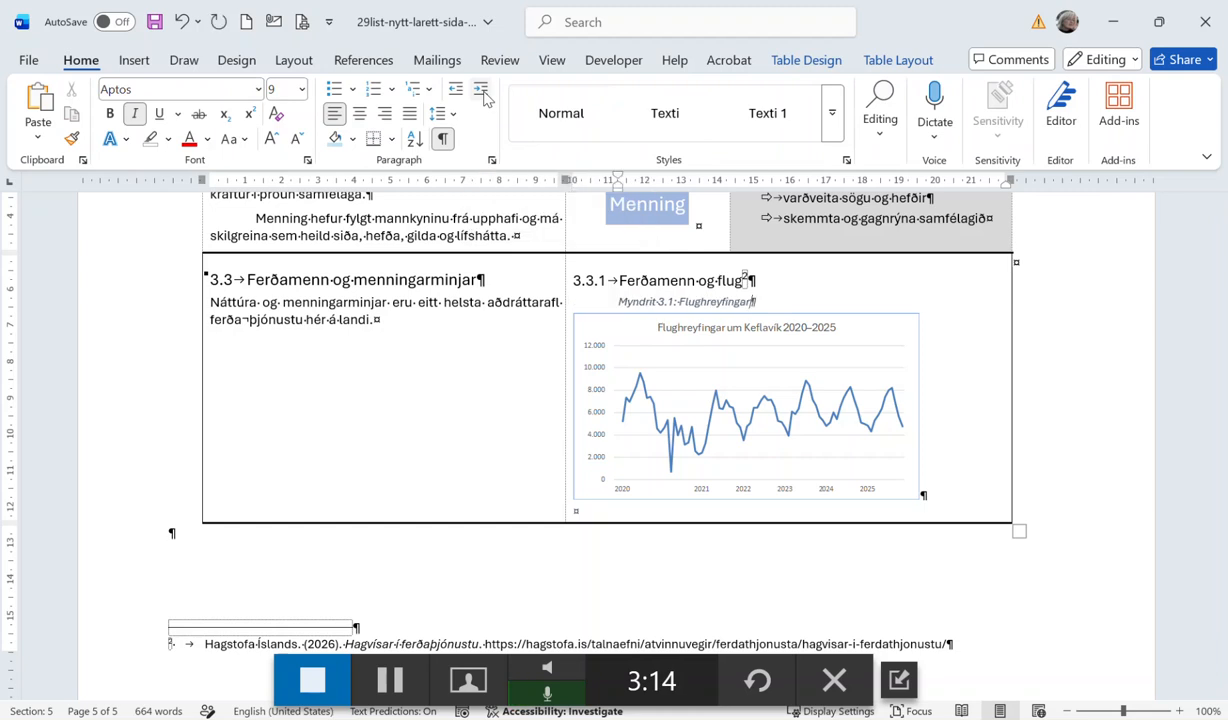
{"action": "left_click", "coordinate": [867, 393]}
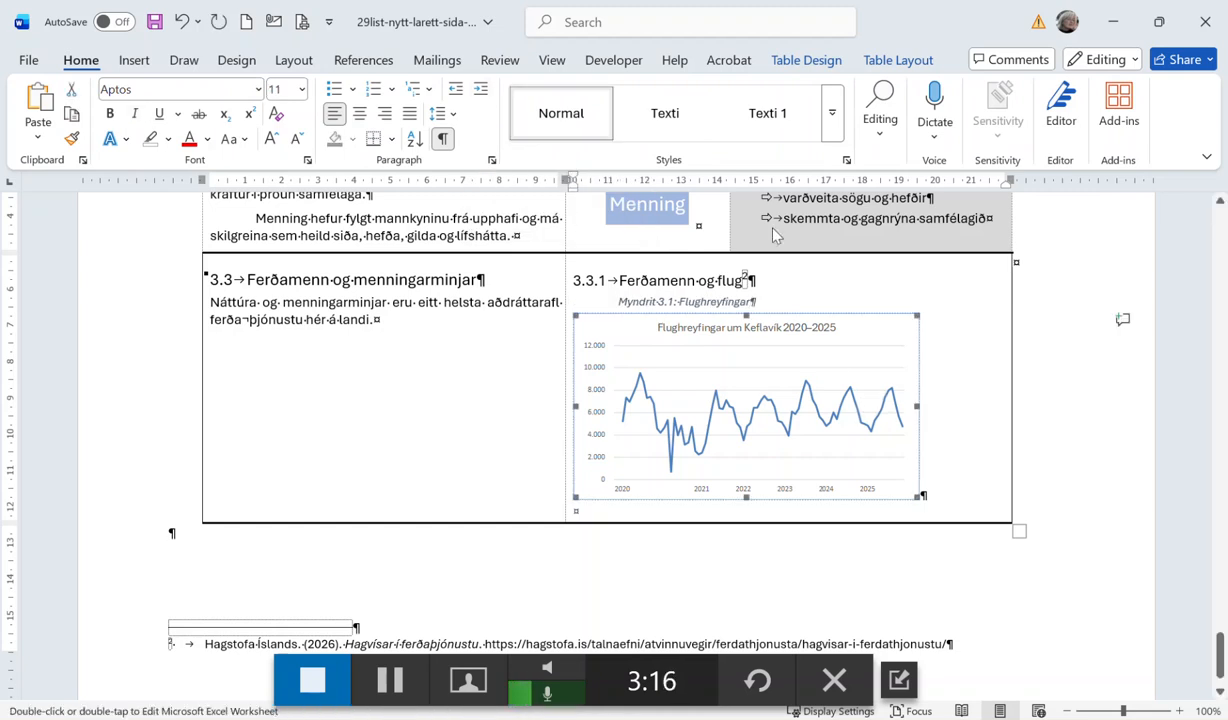
{"action": "left_click", "coordinate": [481, 91]}
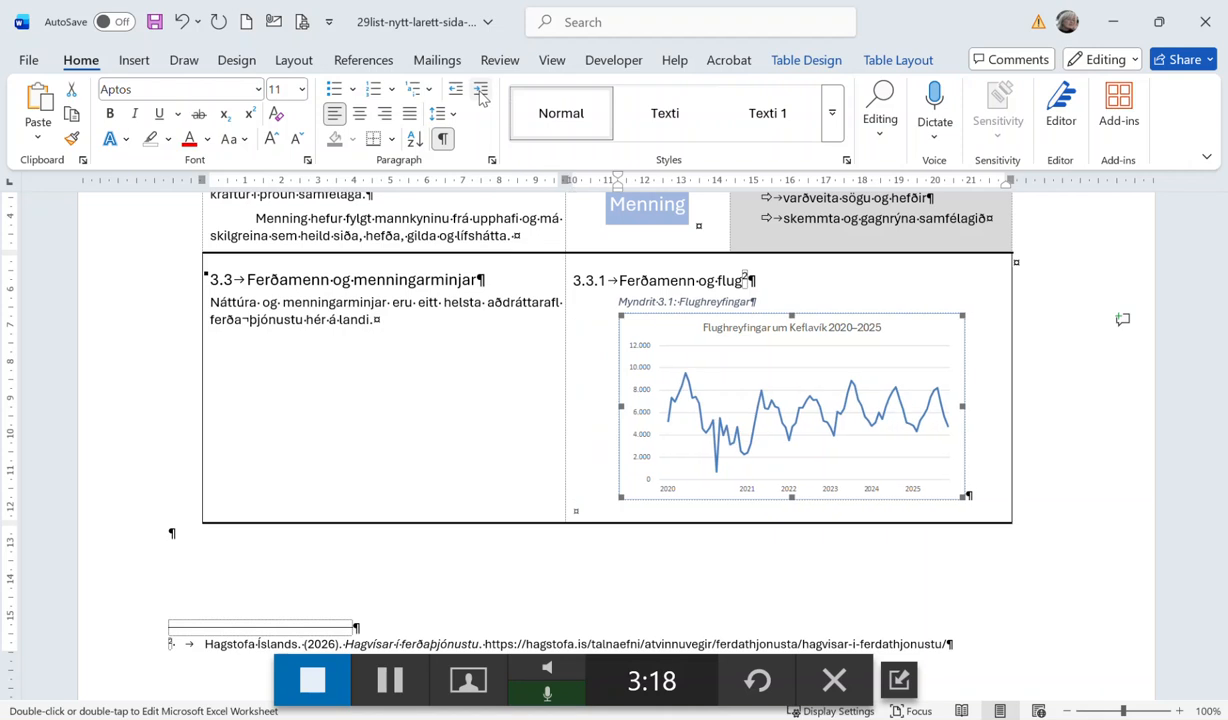
{"action": "left_click", "coordinate": [990, 487]}
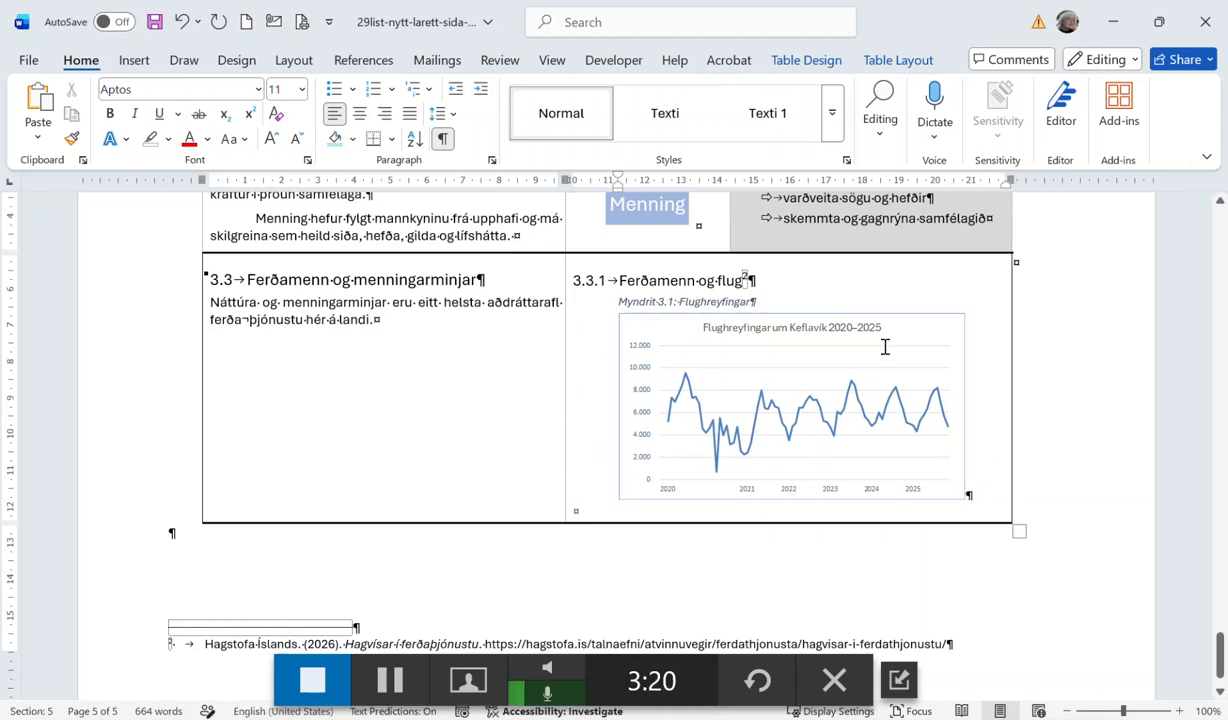